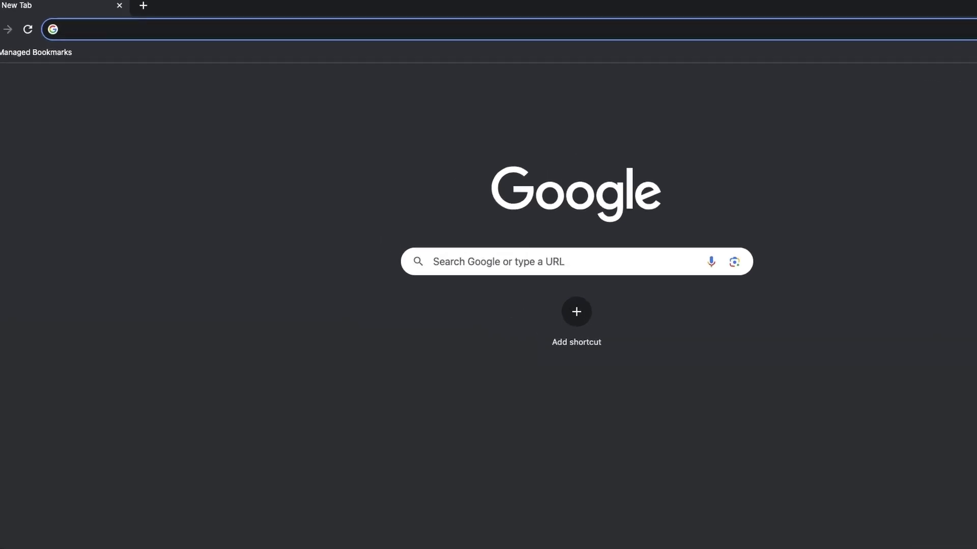
# Load infobip.com/signup in Chrome to reach the Infobip Portal homepage with its free-trial SMS steps
pyautogui.write('Infobip.com/signup')
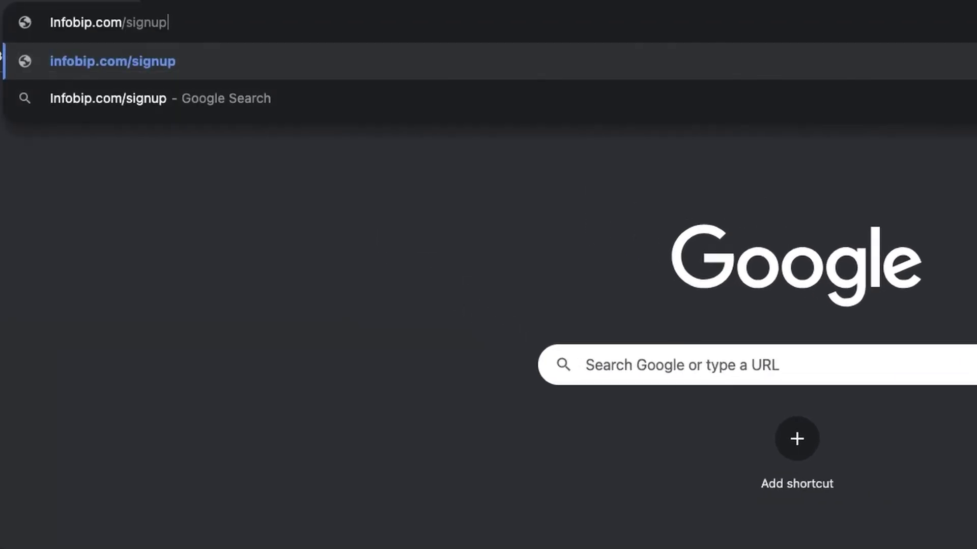
pyautogui.press('Return')
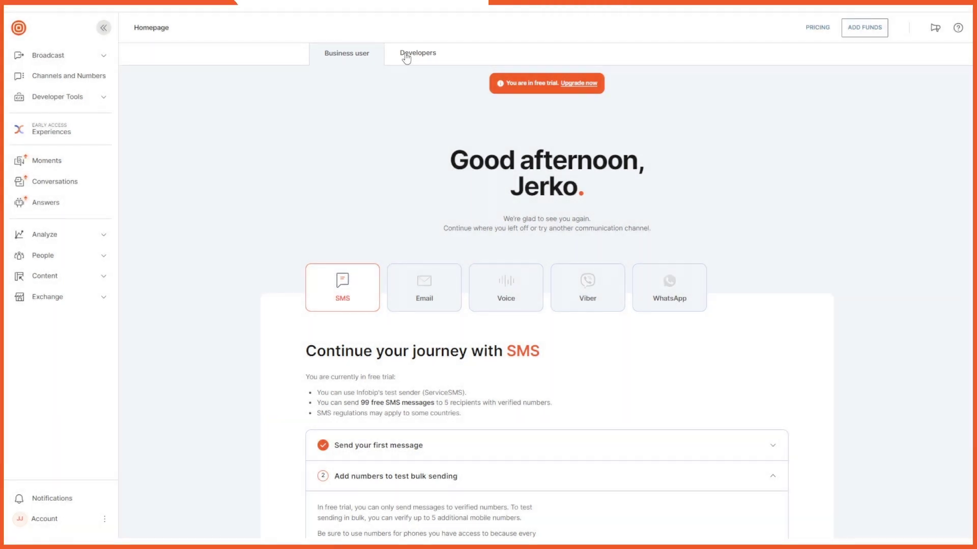
# Switch the portal homepage to the Developers view showing the API key and base URL
pyautogui.click(405, 56)
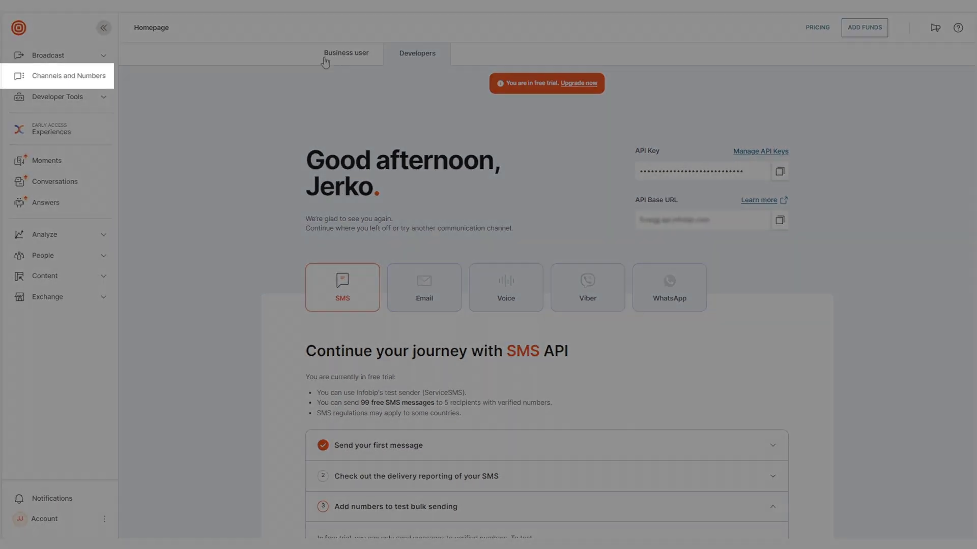
# Open the list of dedicated SMS numbers for purchase under Channels and Numbers
pyautogui.click(102, 75)
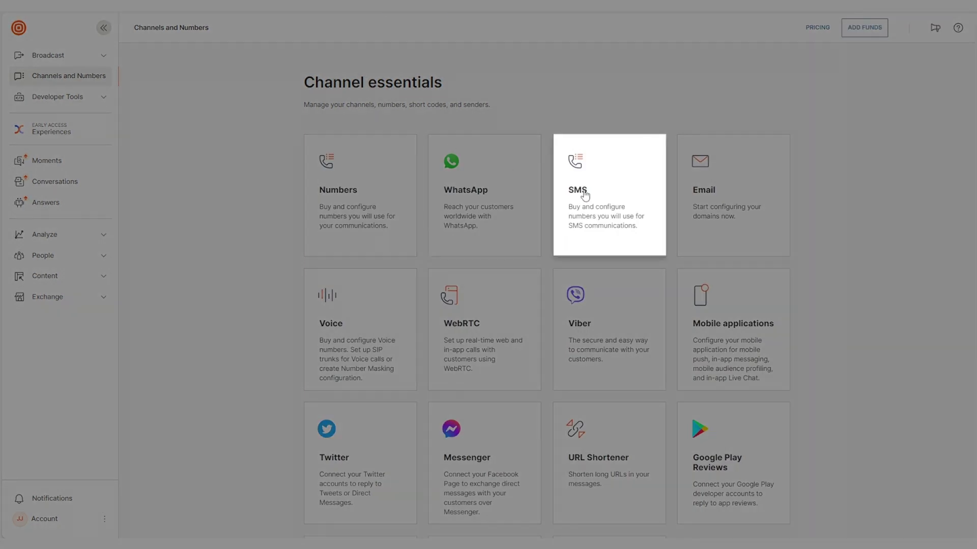
pyautogui.click(585, 194)
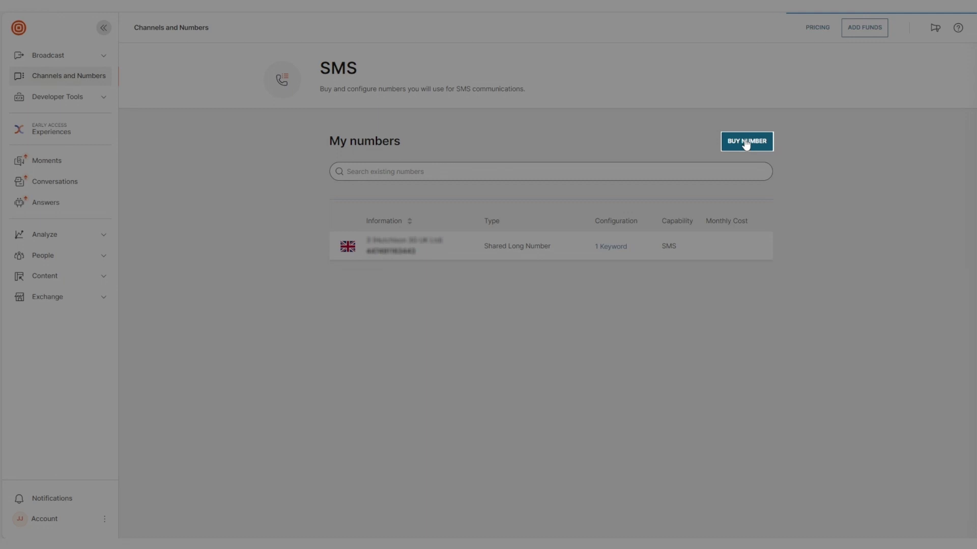
pyautogui.click(745, 143)
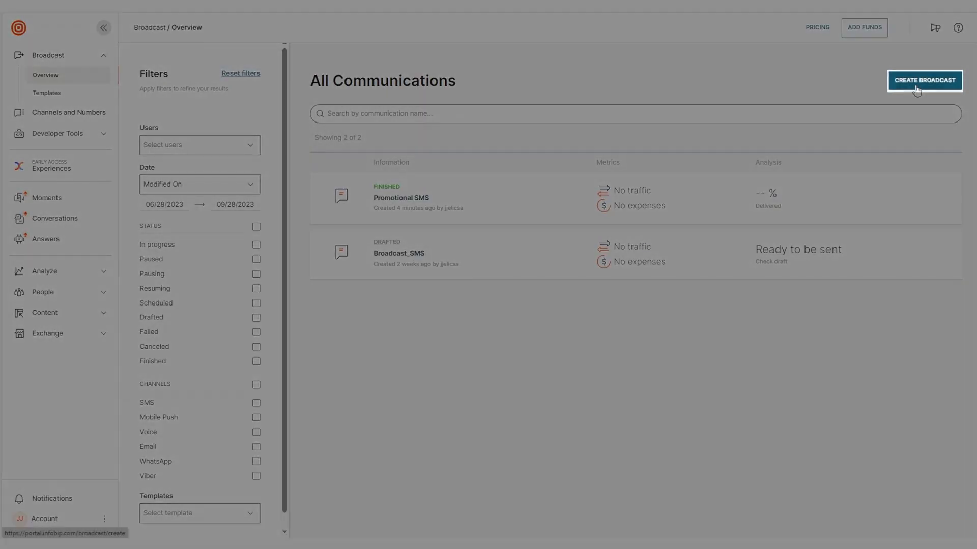
# Start a new broadcast with the verified number as recipient and ServiceSMS as sender
pyautogui.click(916, 90)
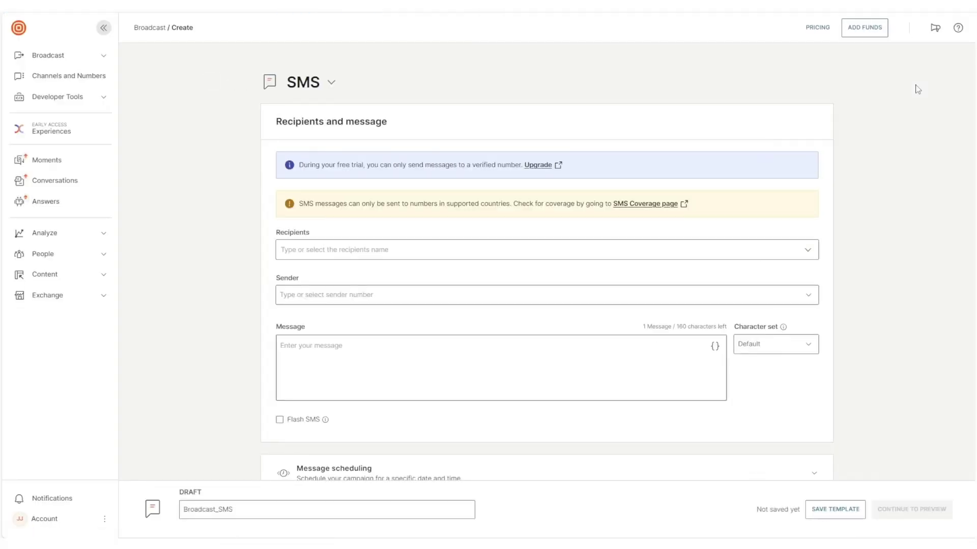
pyautogui.click(782, 248)
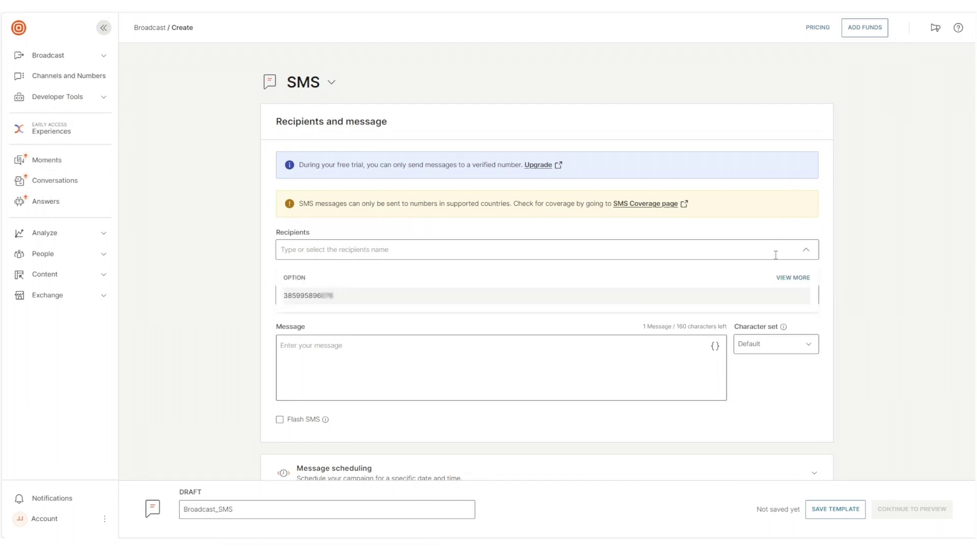
pyautogui.click(744, 299)
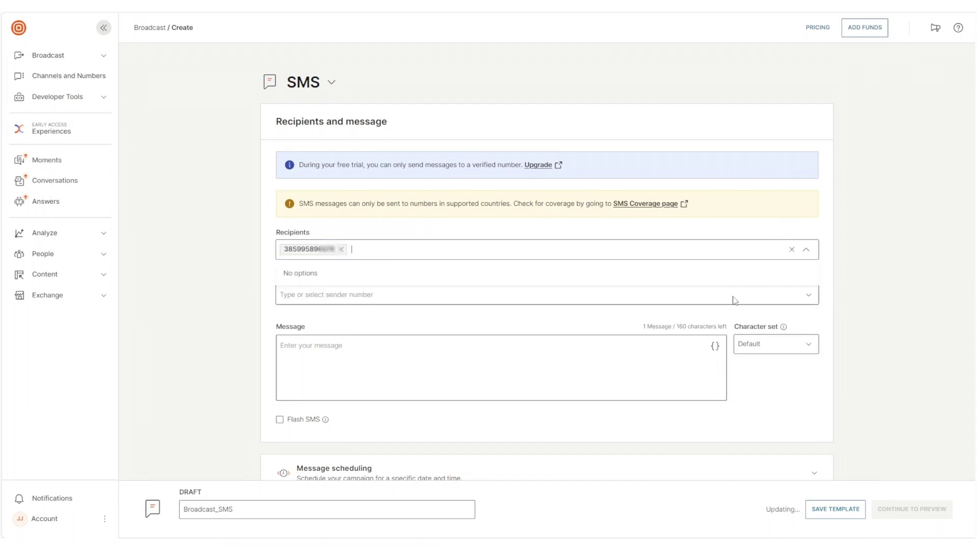
pyautogui.click(733, 294)
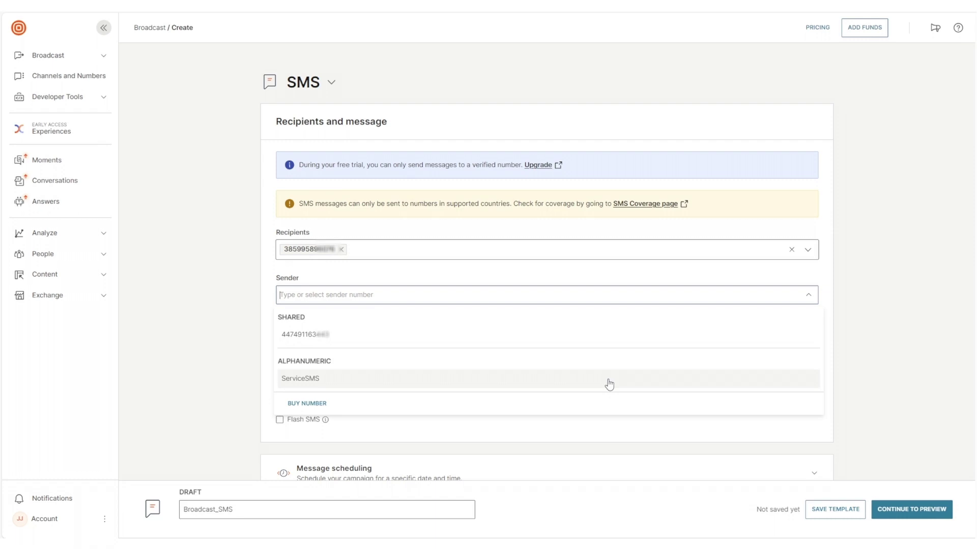
pyautogui.click(609, 382)
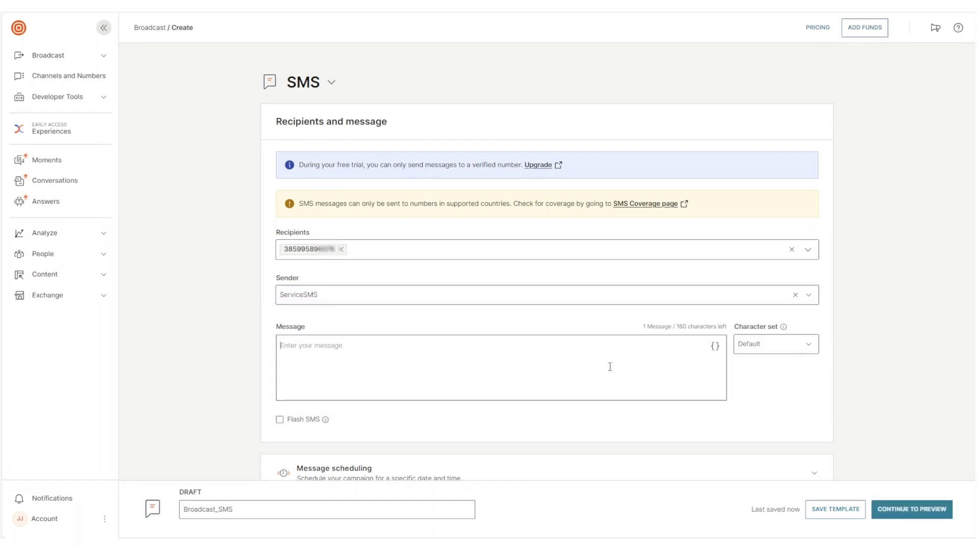
# Paste the weekend-sale message, replace the name with a {First Name} placeholder, and rename the draft
pyautogui.write("Hi John, we're having a weekend sale. Use the code THANKYOU for a 20% discount for our loyal customers!")
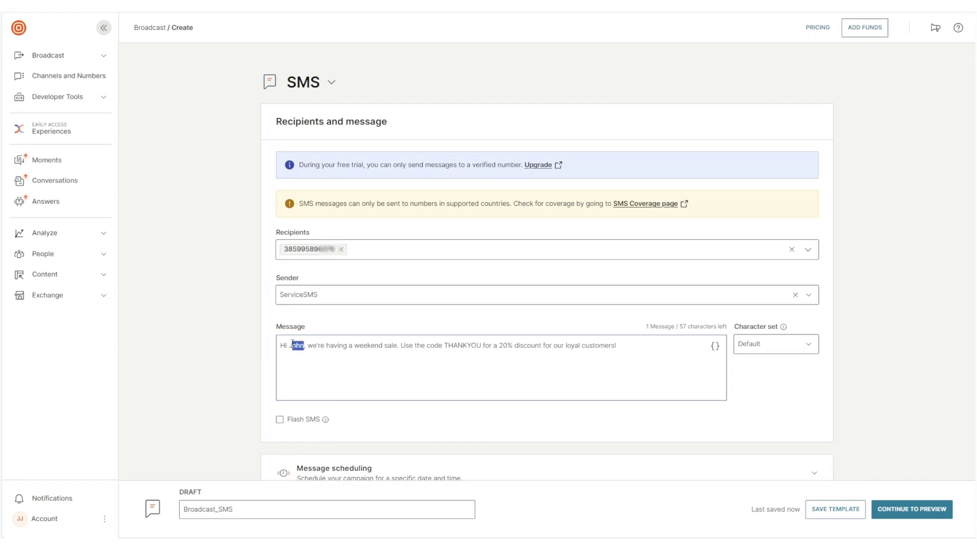
pyautogui.press('BackSpace')
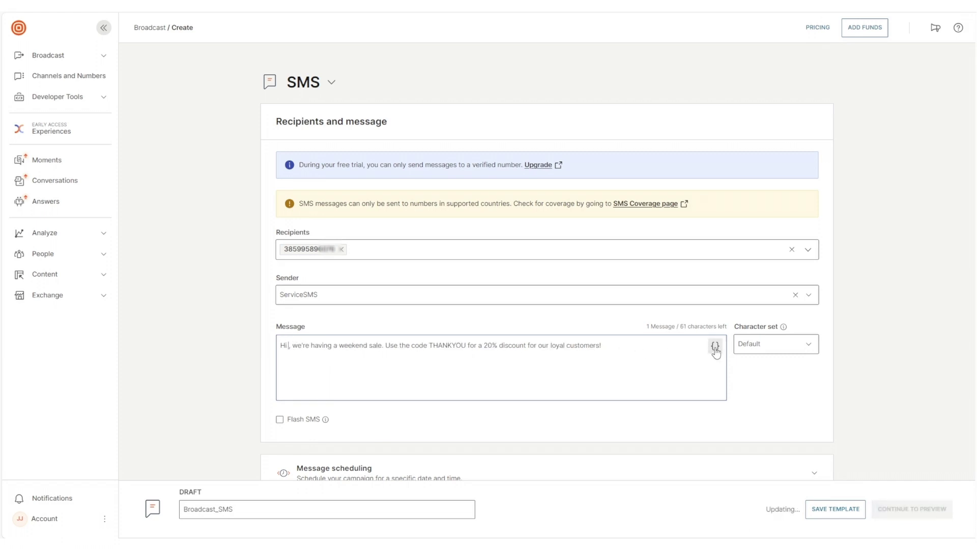
pyautogui.click(714, 346)
pyautogui.click(733, 158)
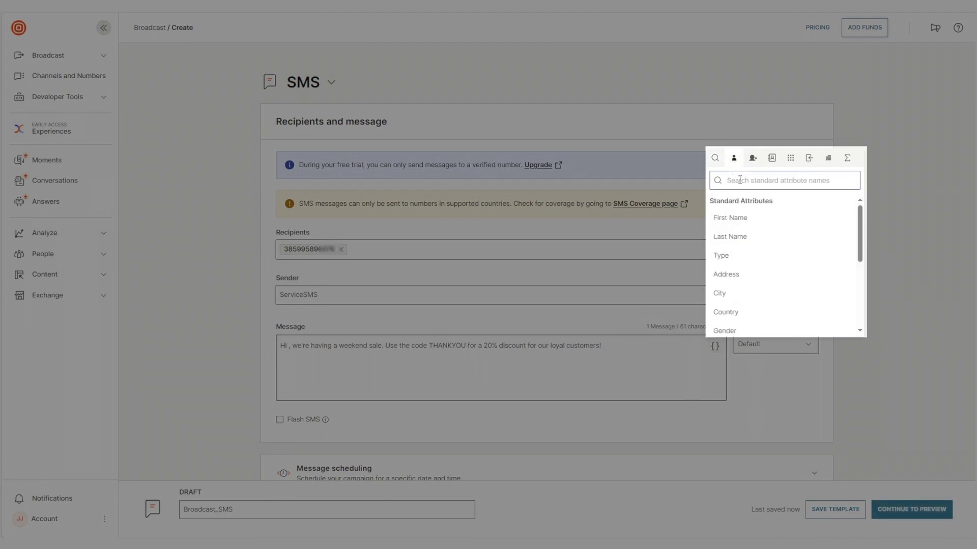
pyautogui.click(741, 219)
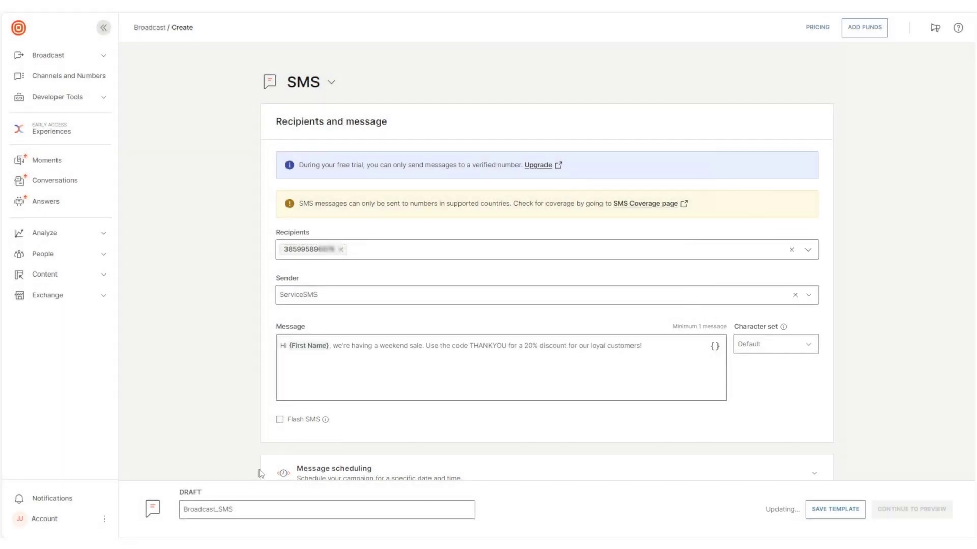
pyautogui.moveTo(248, 507); pyautogui.dragTo(147, 516)
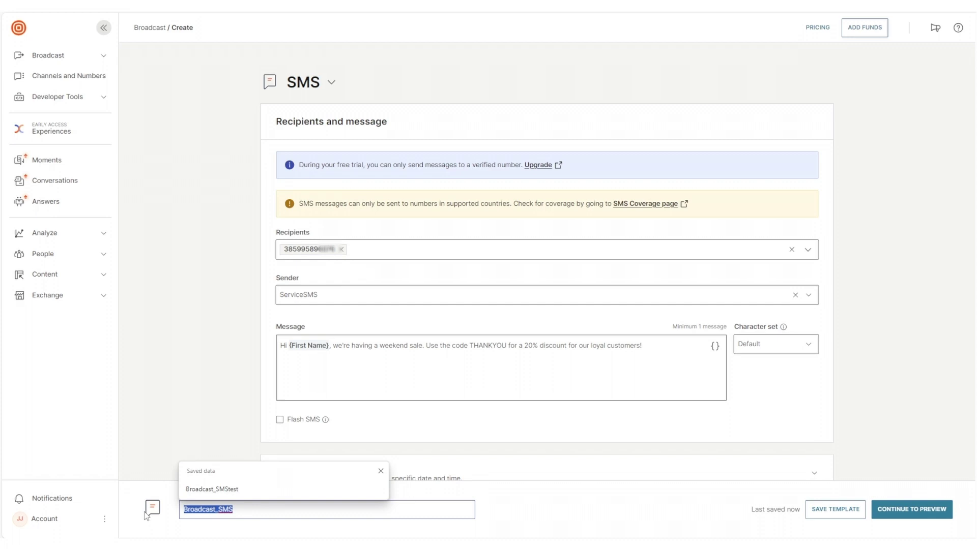
pyautogui.write('SMS for John')
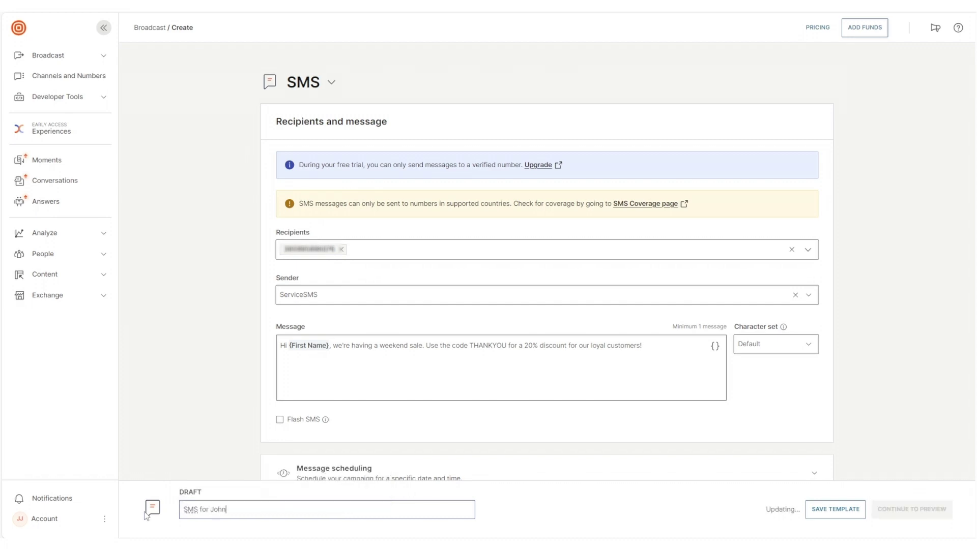
# Preview the personalised SMS broadcast and launch it
pyautogui.click(940, 517)
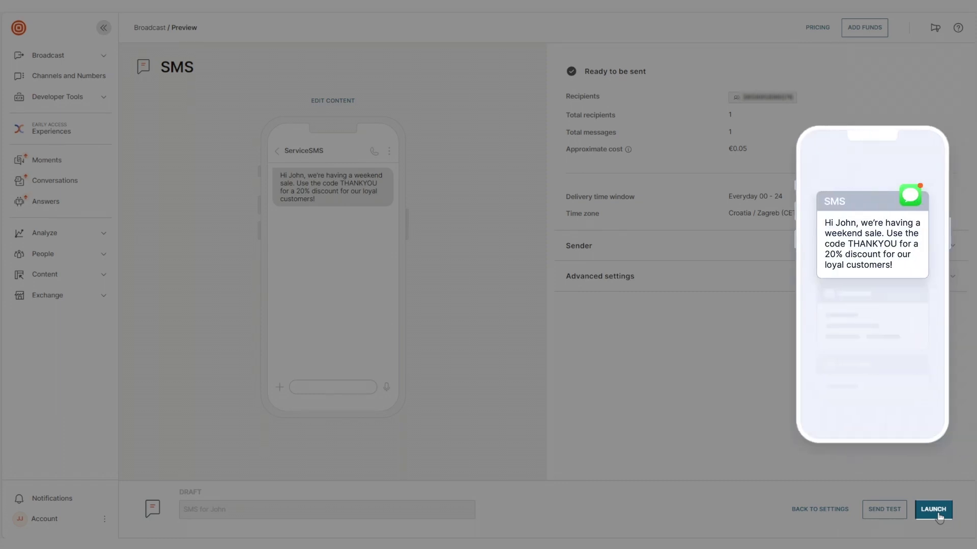
pyautogui.click(939, 517)
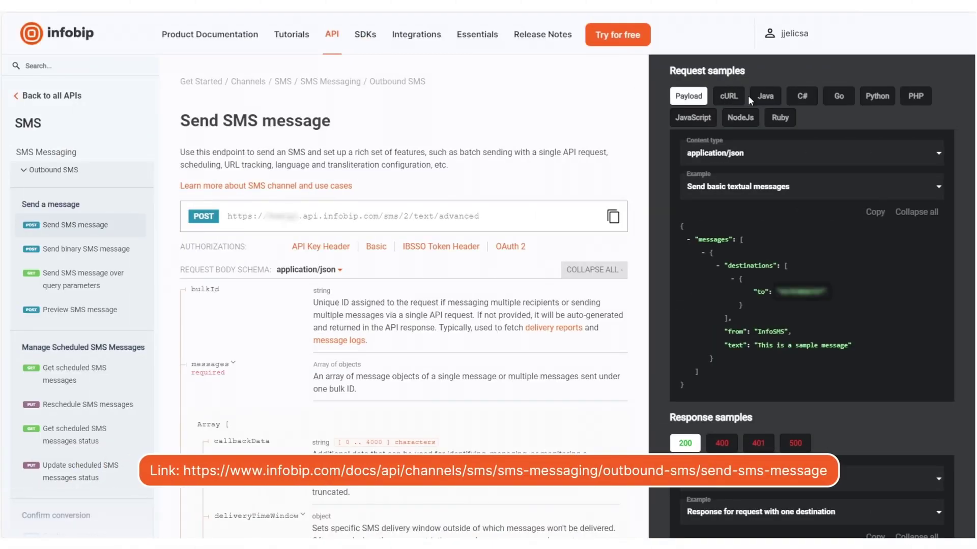
# View the Send SMS request sample as Java, then return to the JSON payload
pyautogui.click(764, 97)
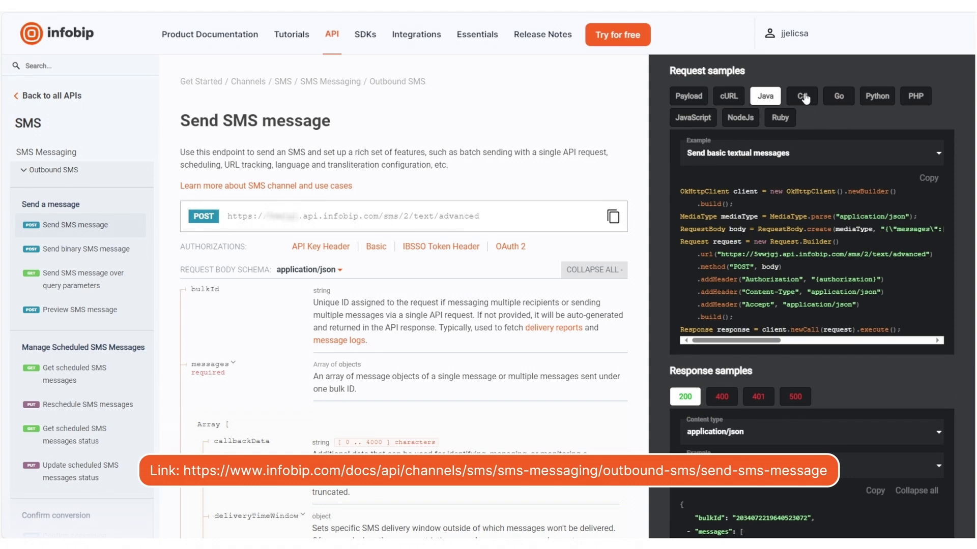
pyautogui.click(697, 96)
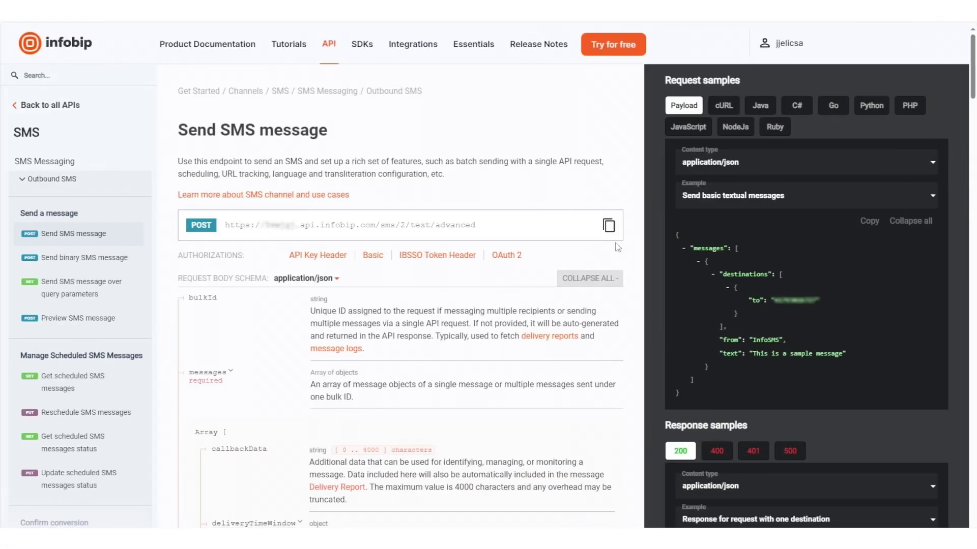
# Paste the send-SMS endpoint URL (/sms/2/text/advanced) into Postman's request URL
pyautogui.click(609, 225)
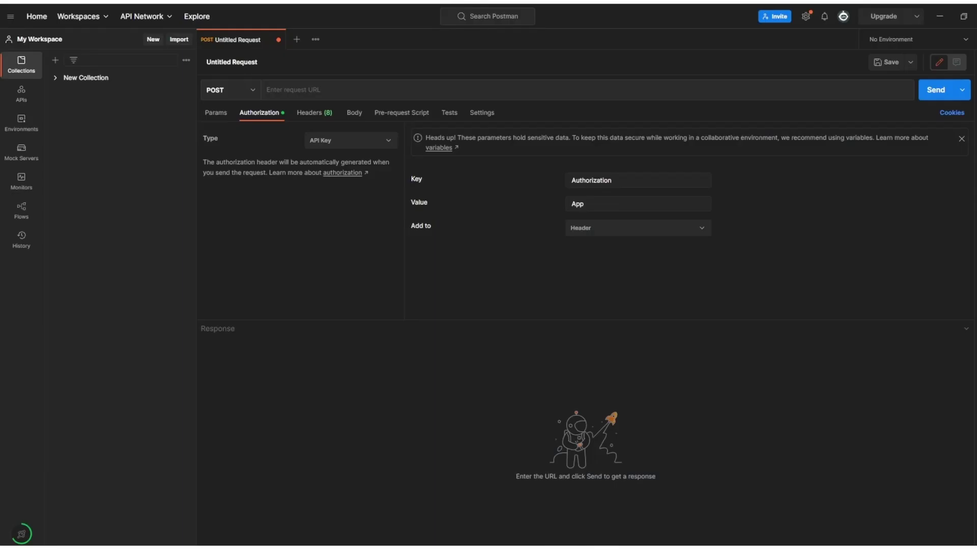
pyautogui.click(307, 81)
pyautogui.hotkey('ctrl', 'v')
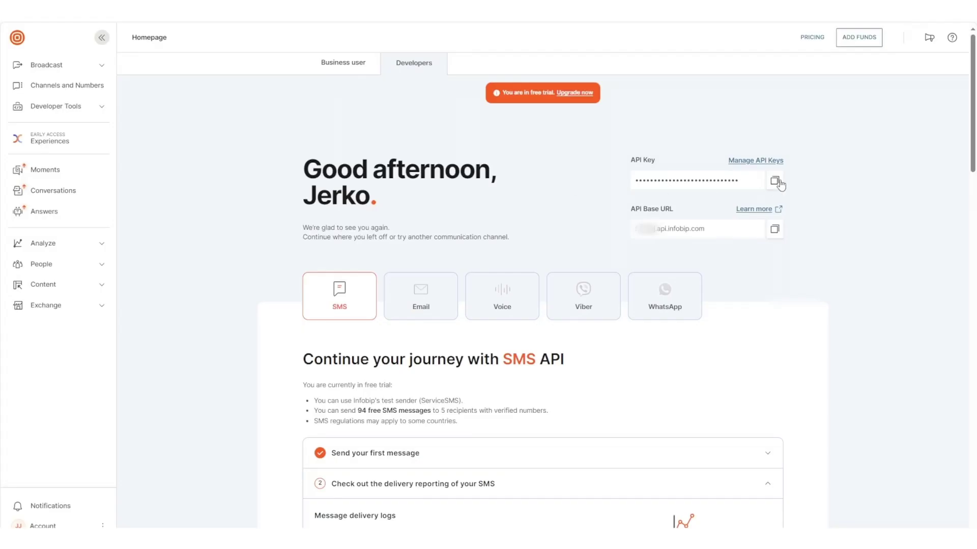
# Set the Authorization value to App plus the account's API key, and copy the sample JSON body
pyautogui.click(776, 181)
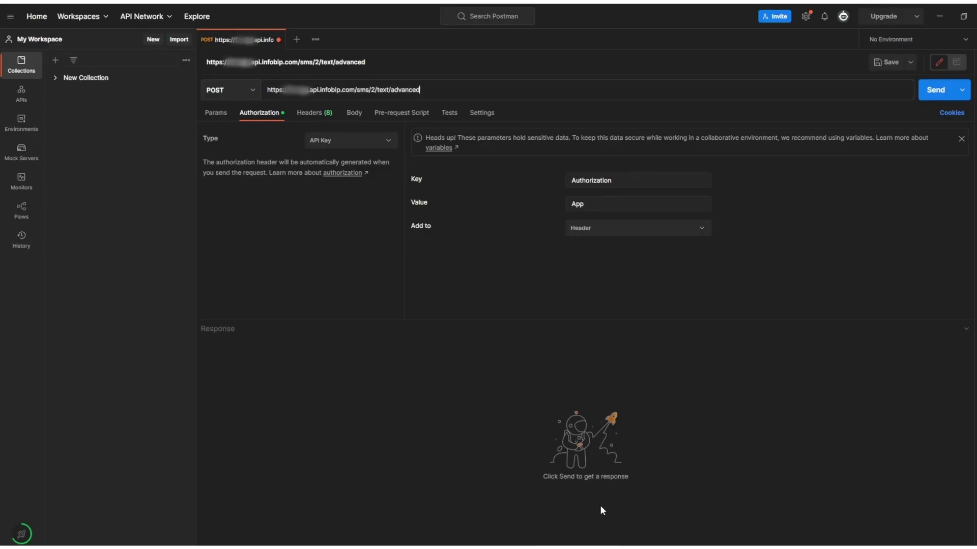
pyautogui.click(594, 205)
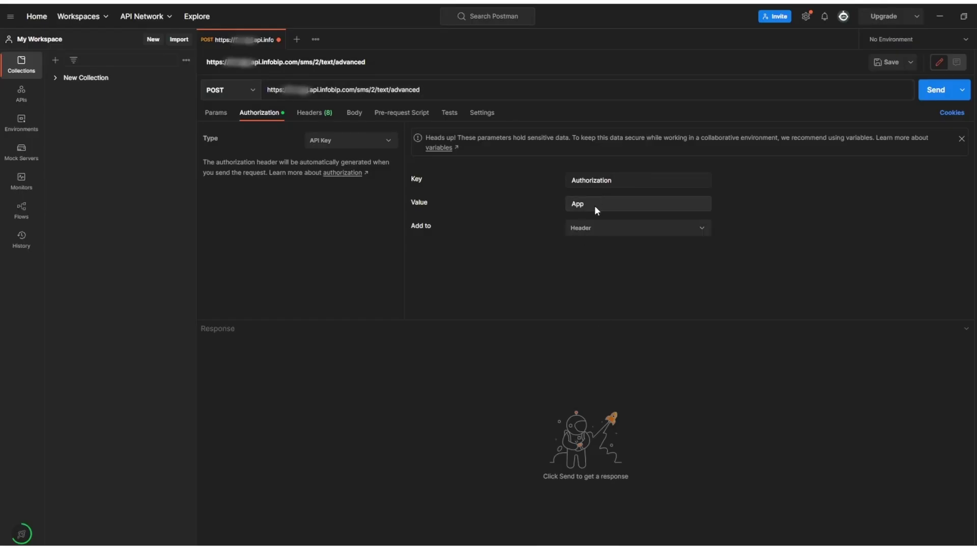
pyautogui.hotkey('ctrl', 'v')
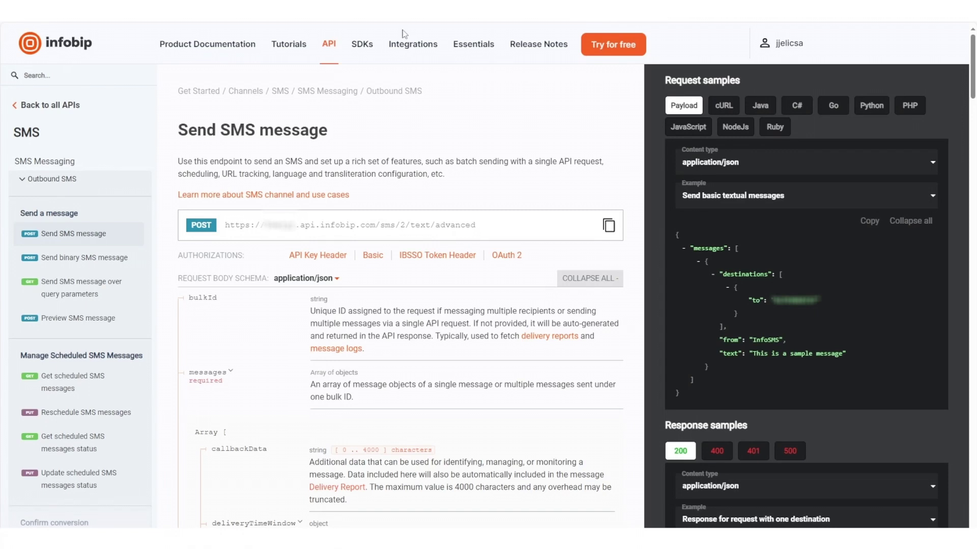
pyautogui.click(867, 220)
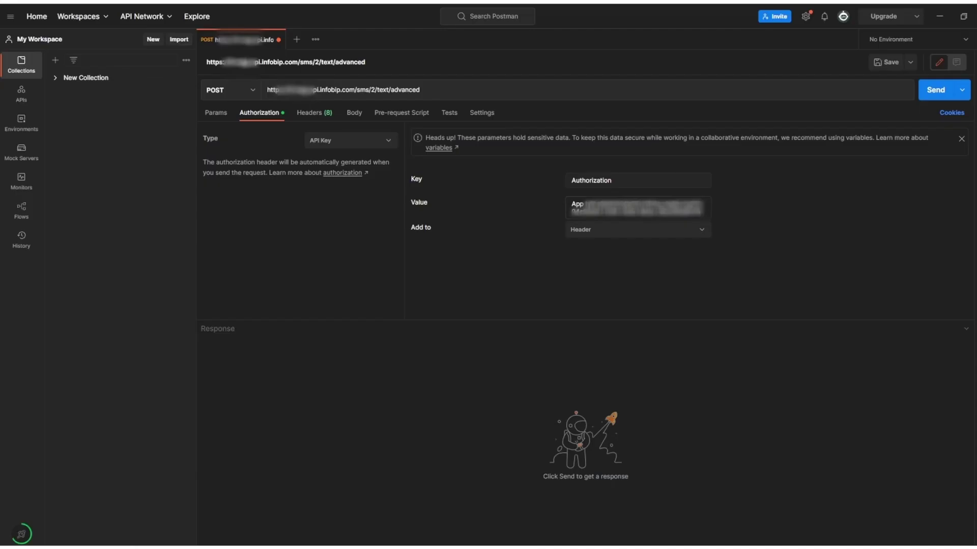
# Paste the sample JSON into the request body and change the sender from InfoSMS to ServiceSMS
pyautogui.click(351, 113)
pyautogui.click(300, 149)
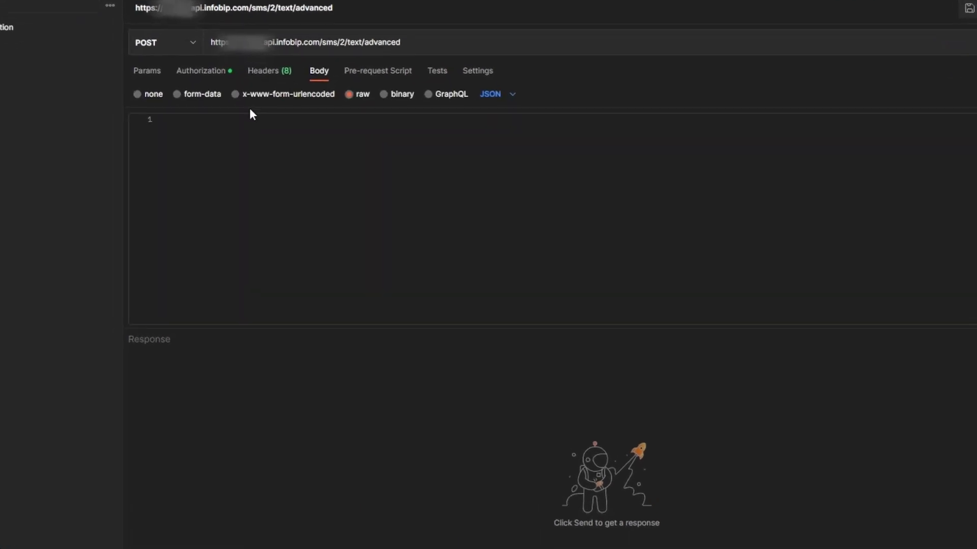
pyautogui.hotkey('ctrl', 'v')
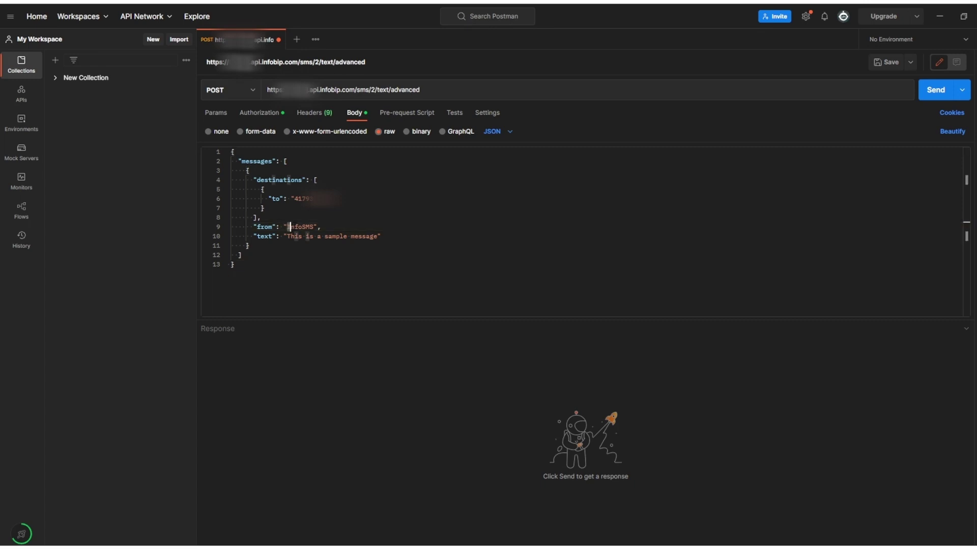
pyautogui.moveTo(287, 226); pyautogui.dragTo(314, 226)
pyautogui.write('ServiceSMS')
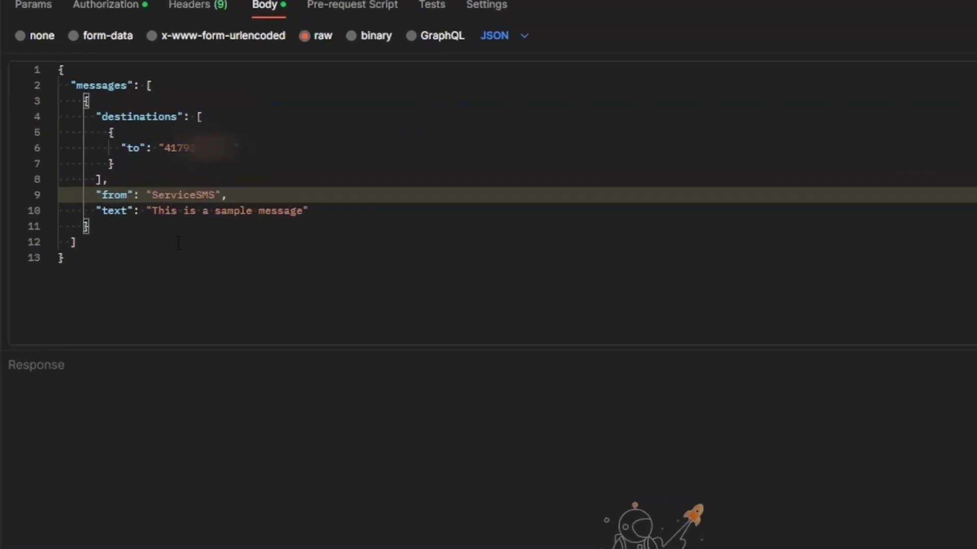
# Insert the weekend-sale THANKYOU message and recipient number, then send the request for a 200 OK
pyautogui.moveTo(153, 211); pyautogui.dragTo(299, 223)
pyautogui.hotkey('ctrl', 'v')
pyautogui.doubleClick(204, 148)
pyautogui.hotkey('ctrl', 'v')
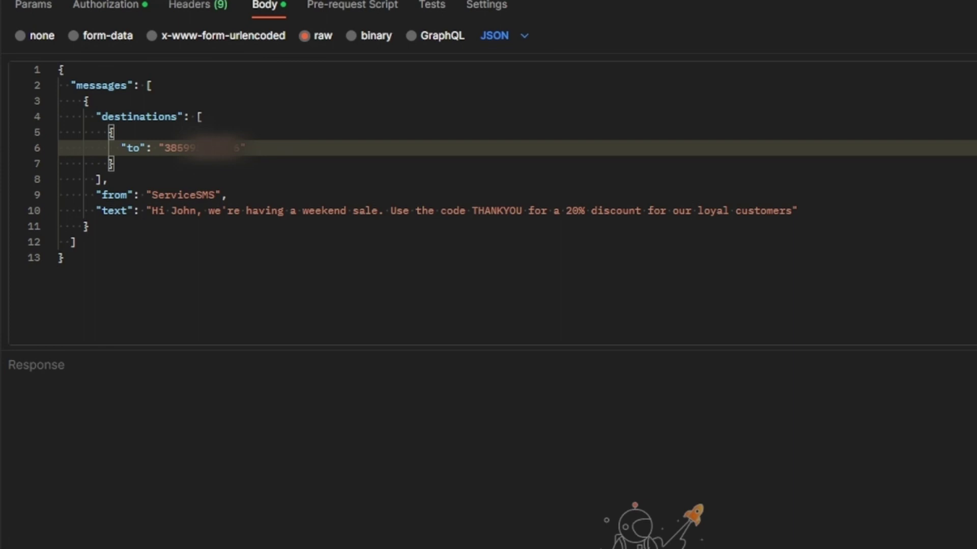
pyautogui.click(936, 90)
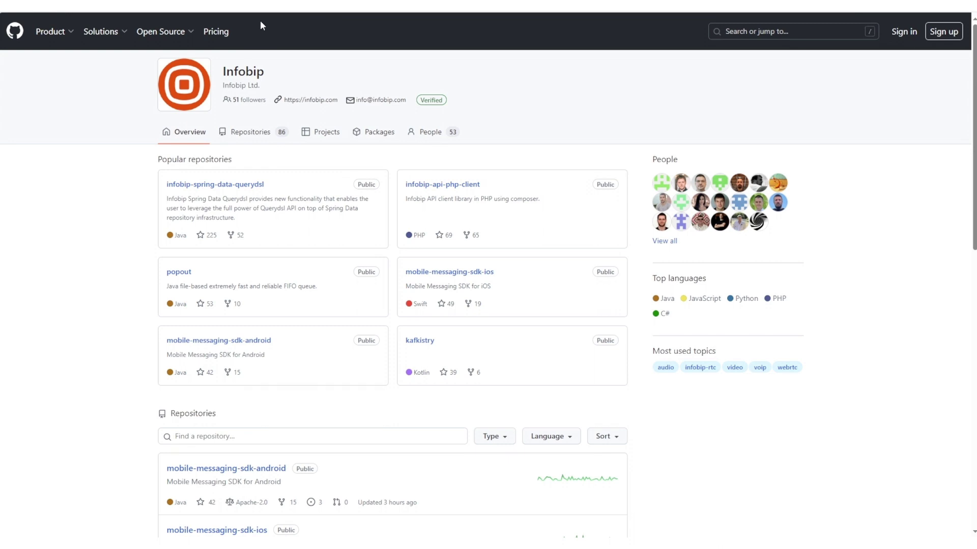
# Scroll through Infobip's GitHub repository list and back to the top
pyautogui.scroll(-5, 261, 26)
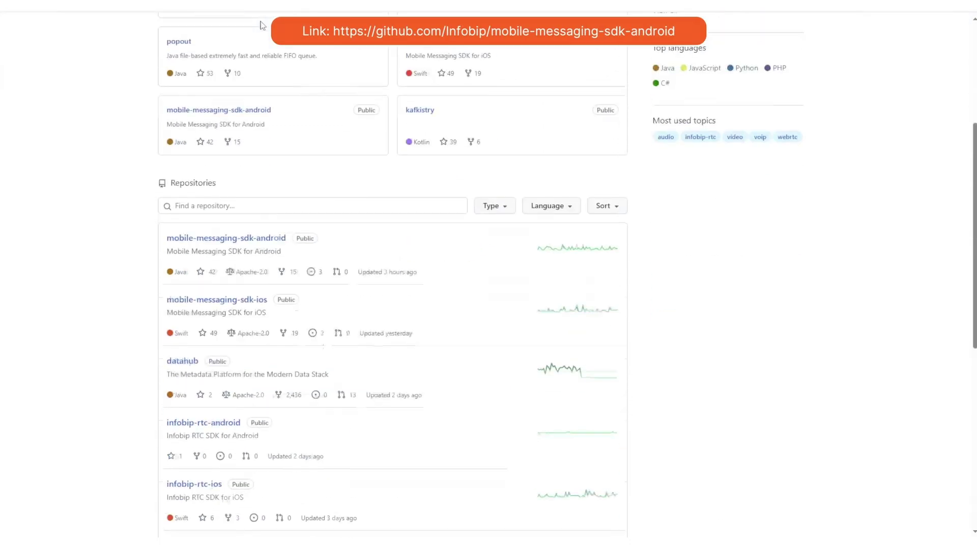
pyautogui.scroll(-3, 260, 25)
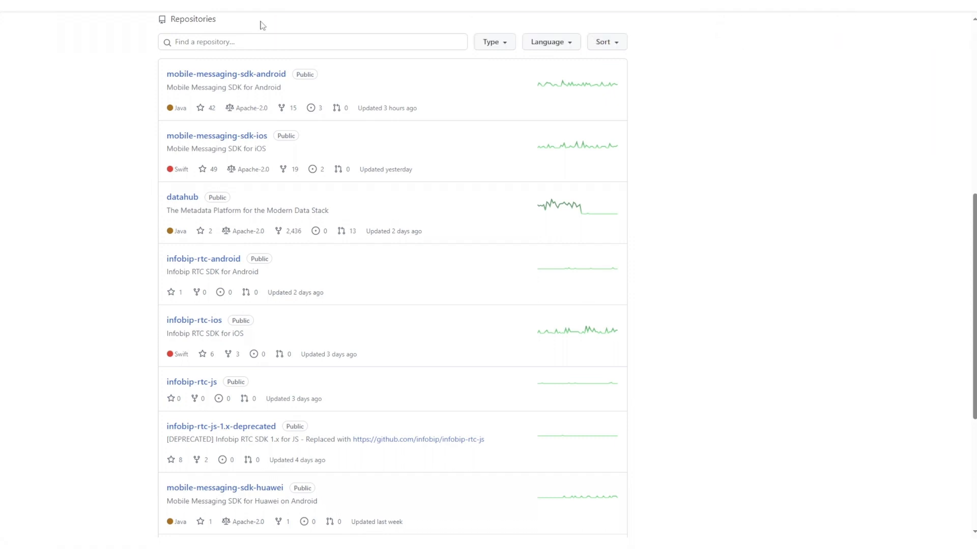
pyautogui.scroll(7, 260, 25)
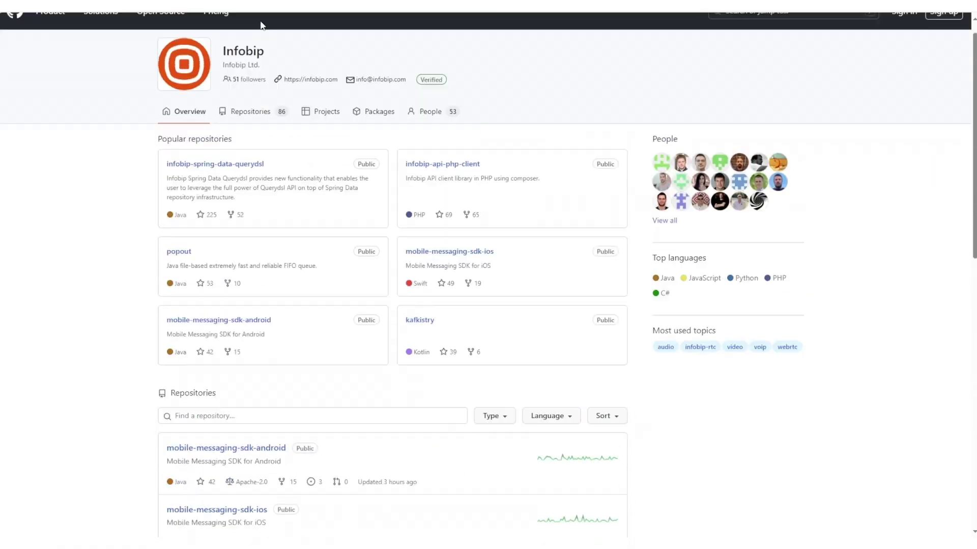
pyautogui.scroll(1, 260, 25)
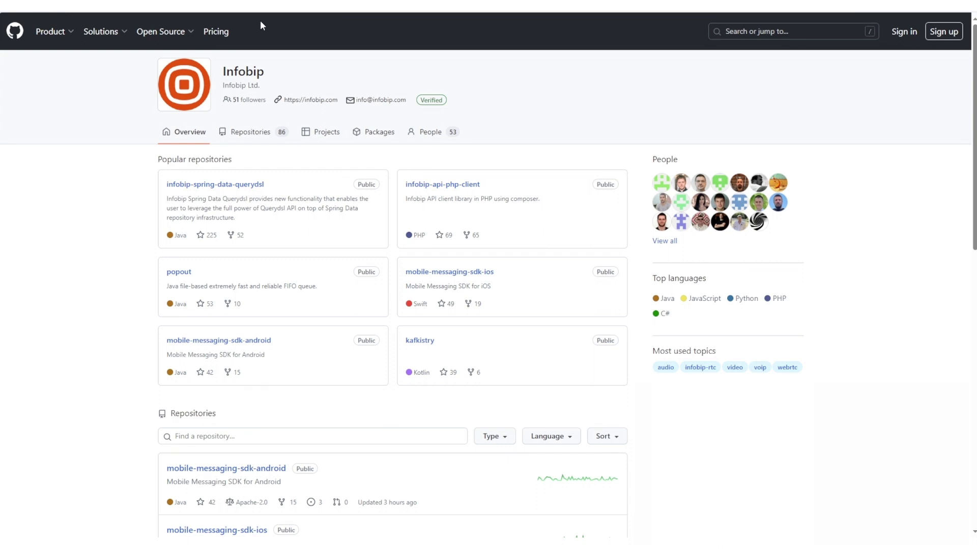